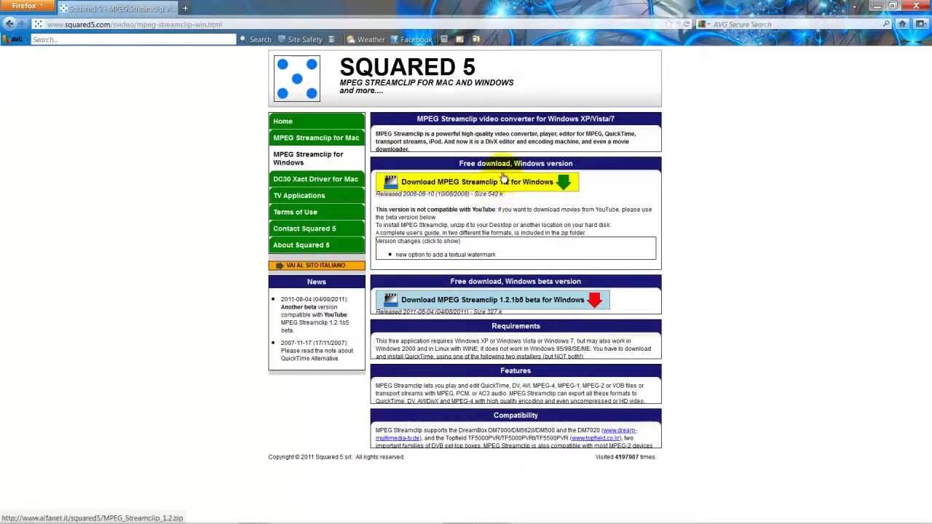
Download and save the MPEG Streamclip 1.2 zip for Windows, and close the download list and the browser.
{"action": "left_click", "coordinate": [501, 185]}
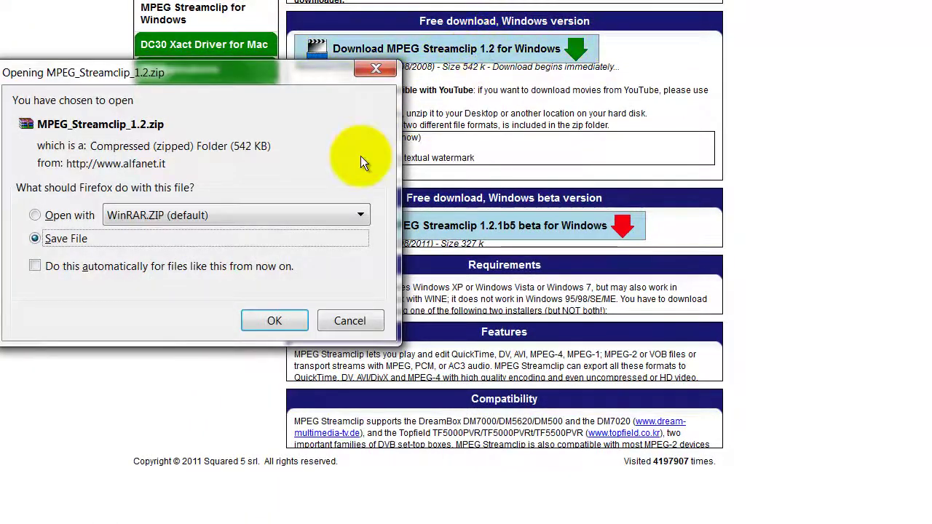
{"action": "left_click", "coordinate": [283, 321]}
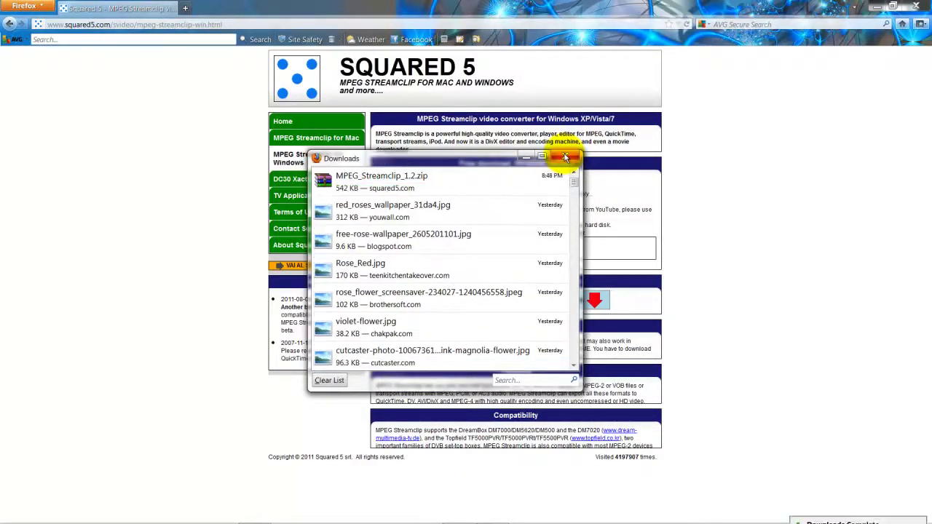
{"action": "left_click", "coordinate": [566, 157]}
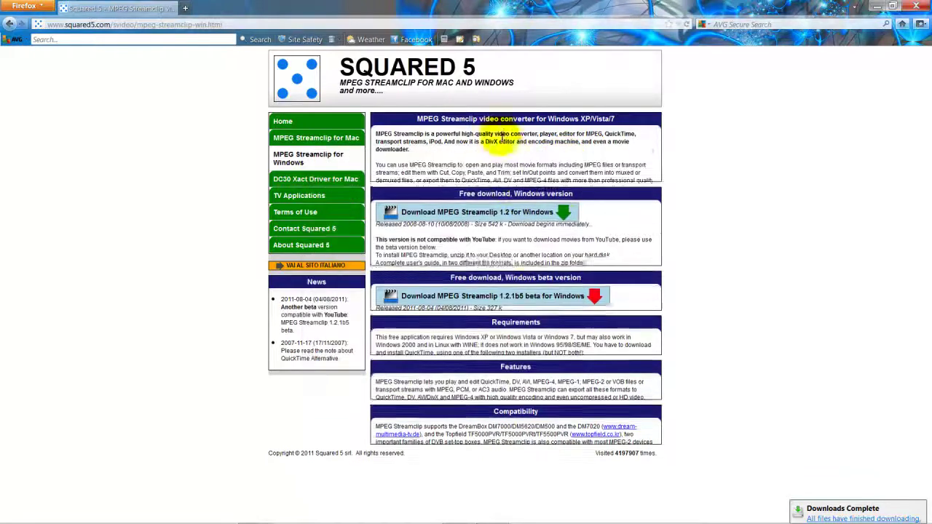
{"action": "left_click", "coordinate": [921, 12]}
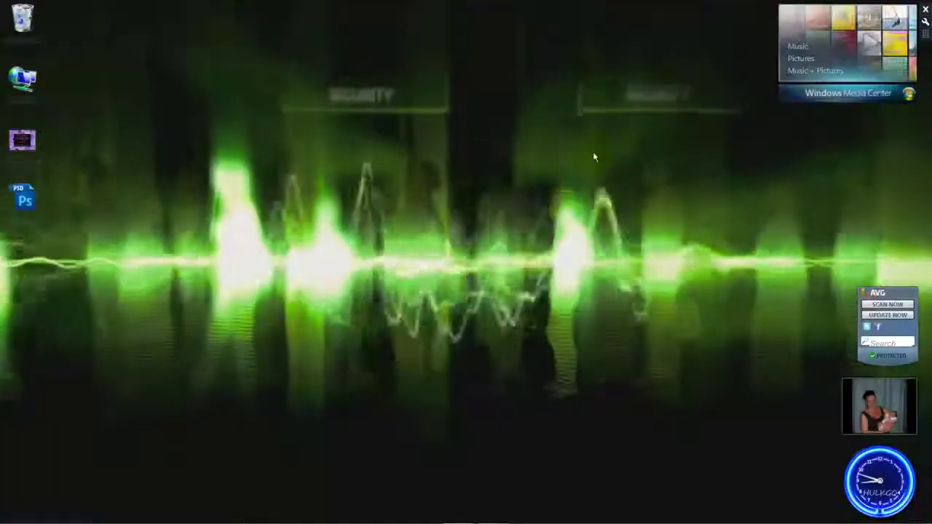
In Windows Explorer, extract the MPEG_Streamclip_1.2 archive within Downloads, replacing all existing files, and delete the archive.
{"action": "left_click", "coordinate": [51, 515]}
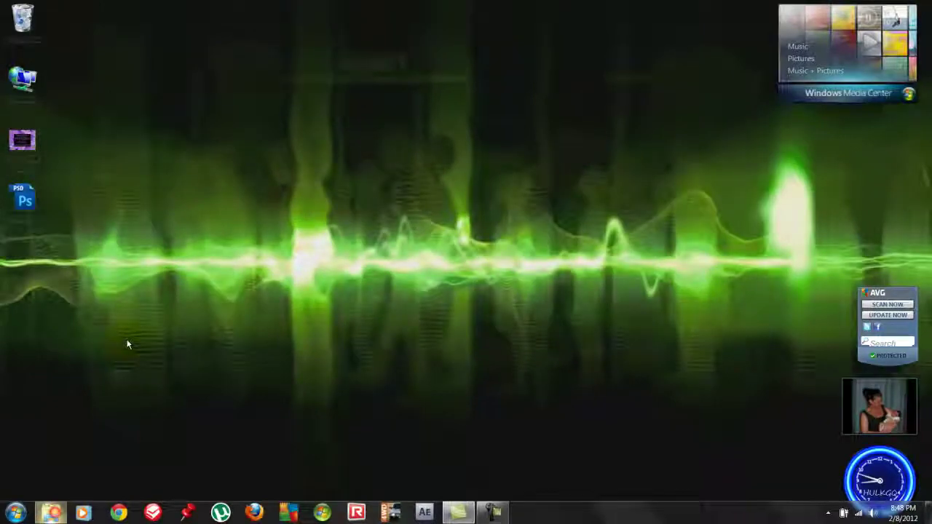
{"action": "left_click", "coordinate": [46, 90]}
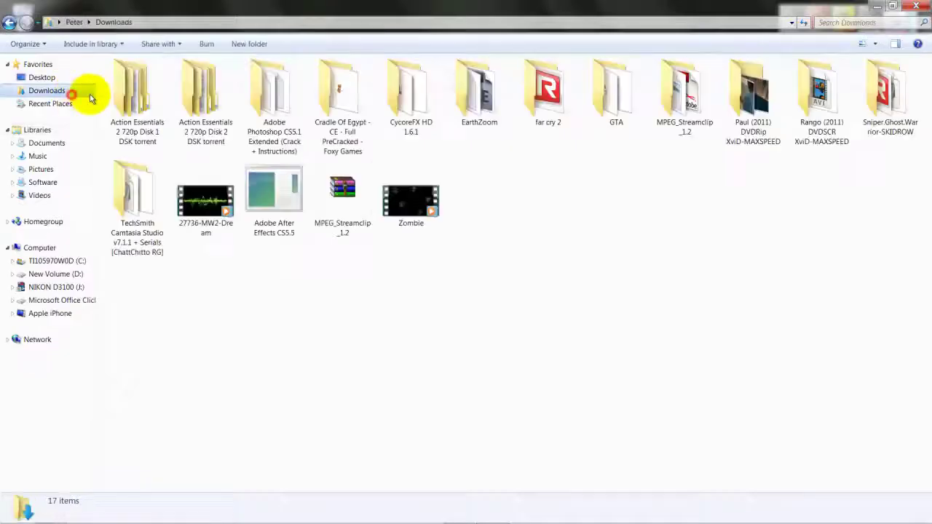
{"action": "right_click", "coordinate": [359, 210]}
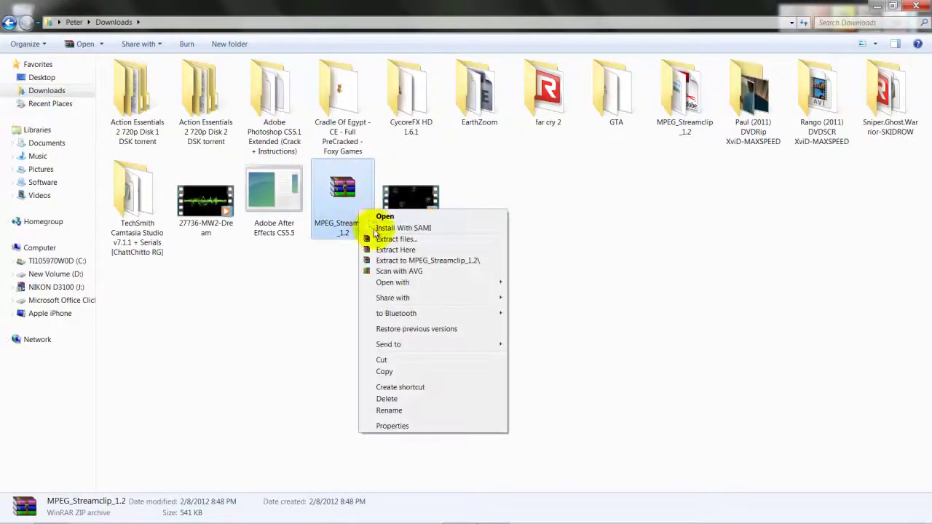
{"action": "left_click", "coordinate": [386, 241]}
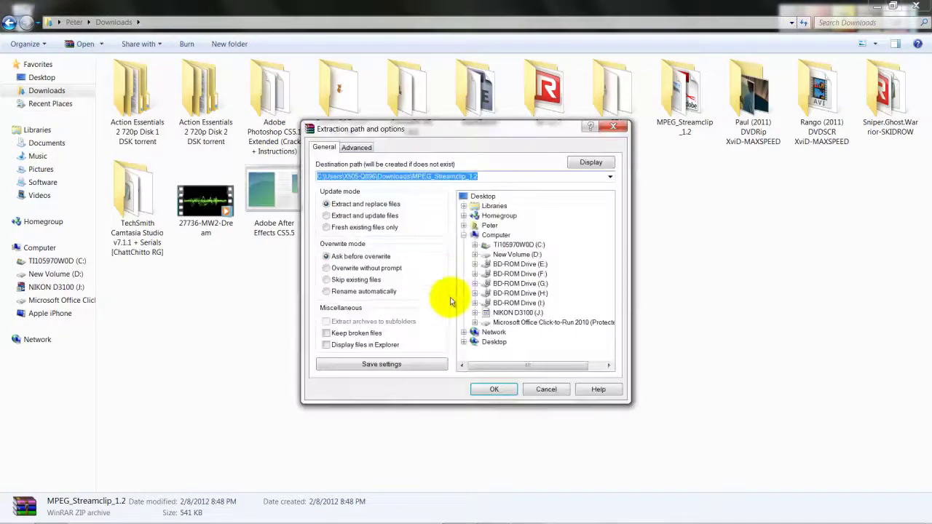
{"action": "left_click", "coordinate": [492, 389]}
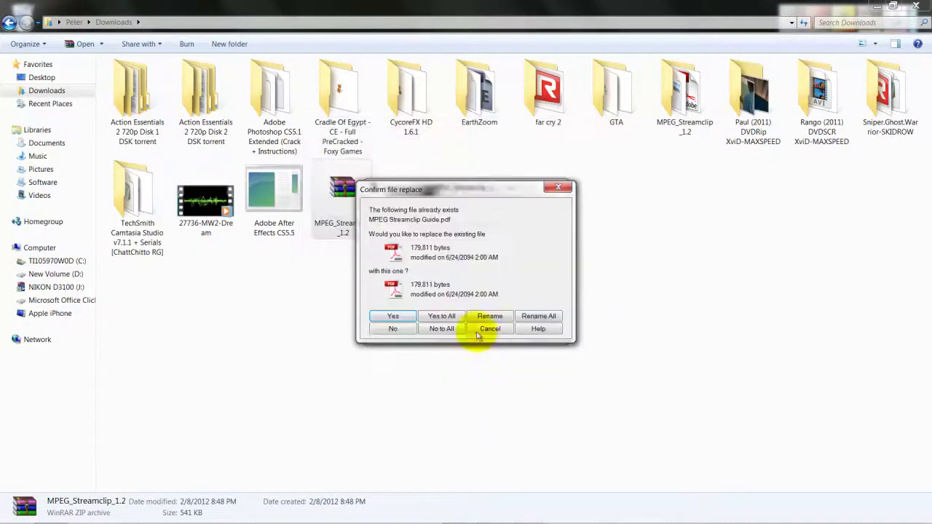
{"action": "left_click", "coordinate": [442, 318]}
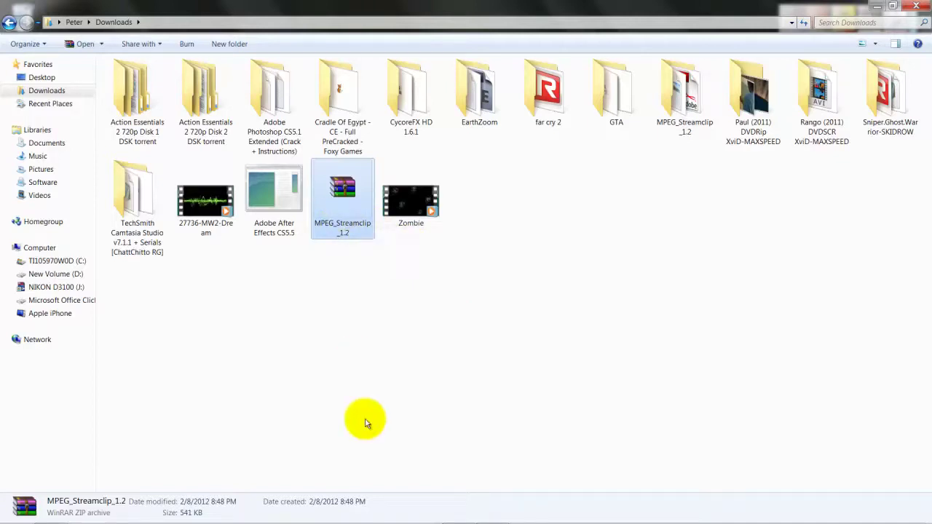
{"action": "key", "text": "Delete"}
{"action": "key", "text": "Return"}
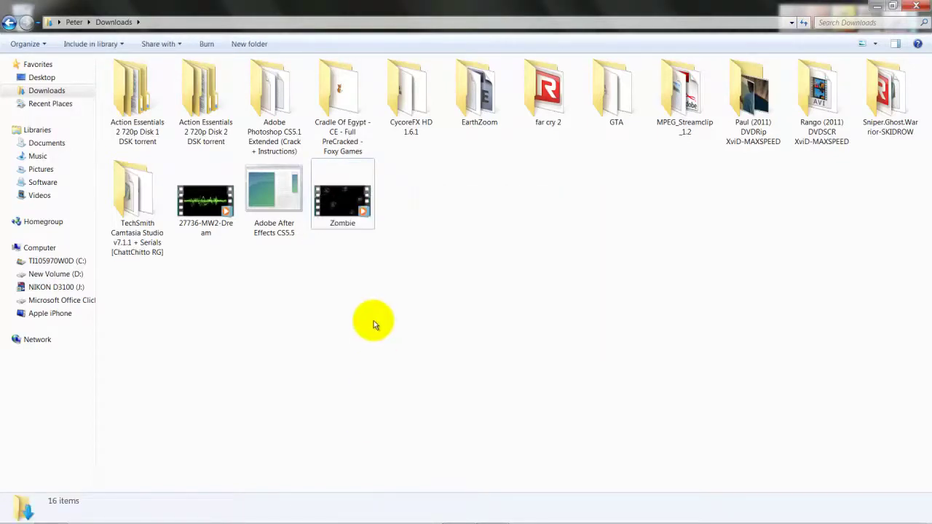
Launch MPEG_Streamclip from the extracted folder, close the folder window, and snap the program to the right half of the screen.
{"action": "double_click", "coordinate": [688, 113]}
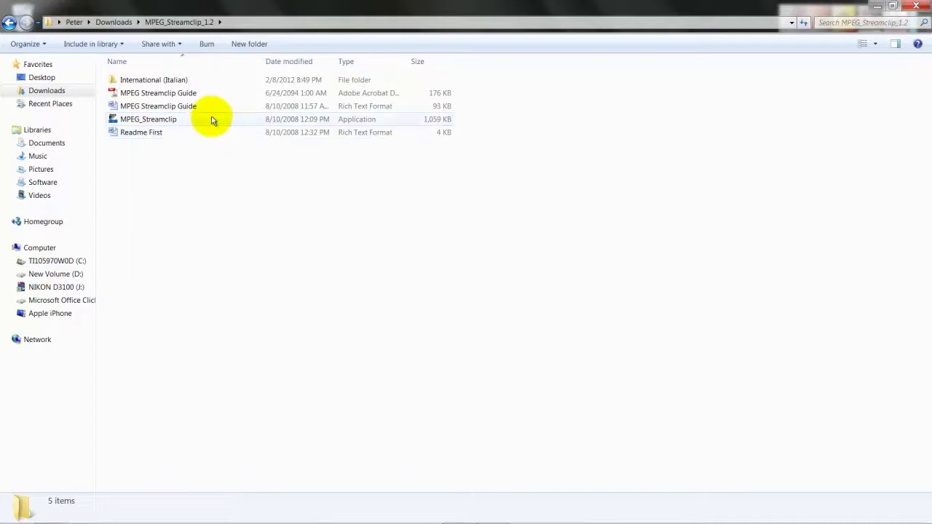
{"action": "double_click", "coordinate": [211, 120]}
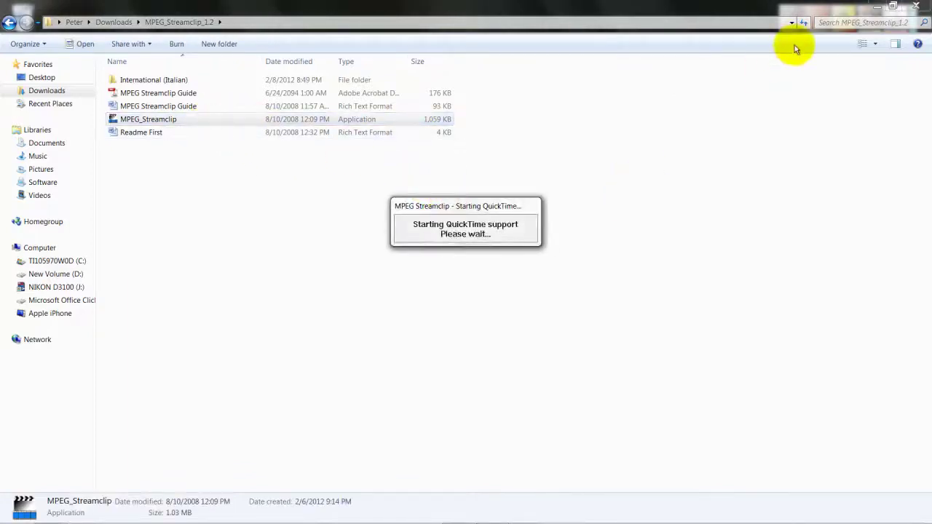
{"action": "left_click", "coordinate": [915, 7]}
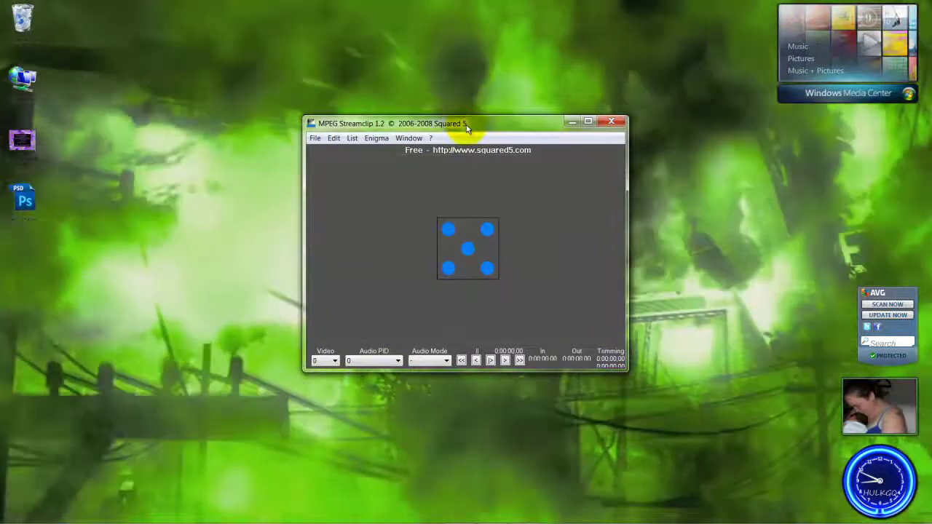
{"action": "left_click_drag", "start_coordinate": [463, 116], "coordinate": [931, 44]}
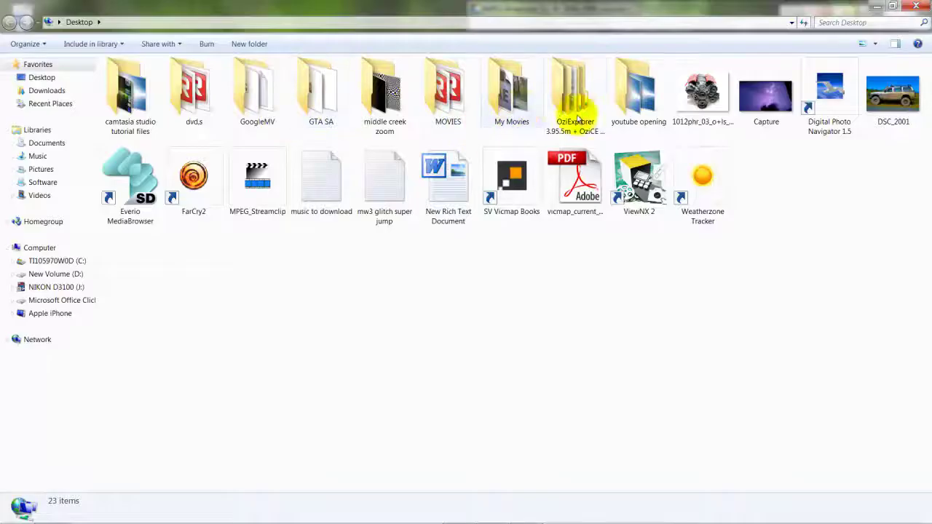
Check the file size of the MAIN video in the youtube opening folder and return to the Desktop folder.
{"action": "double_click", "coordinate": [621, 109]}
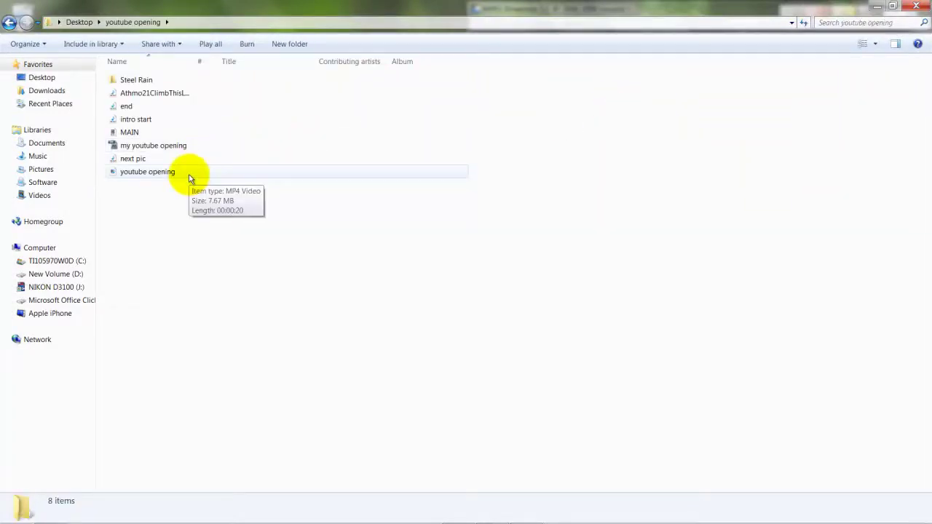
{"action": "left_click", "coordinate": [193, 135]}
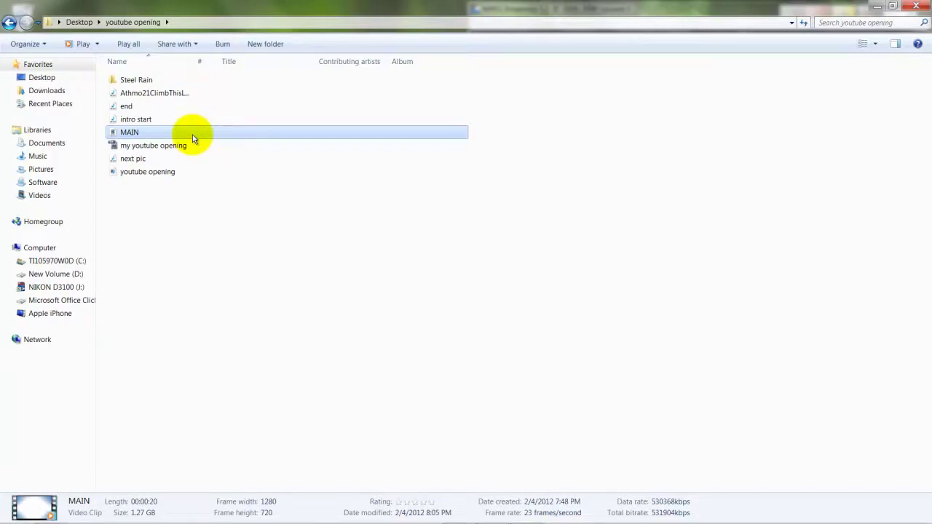
{"action": "right_click", "coordinate": [193, 135]}
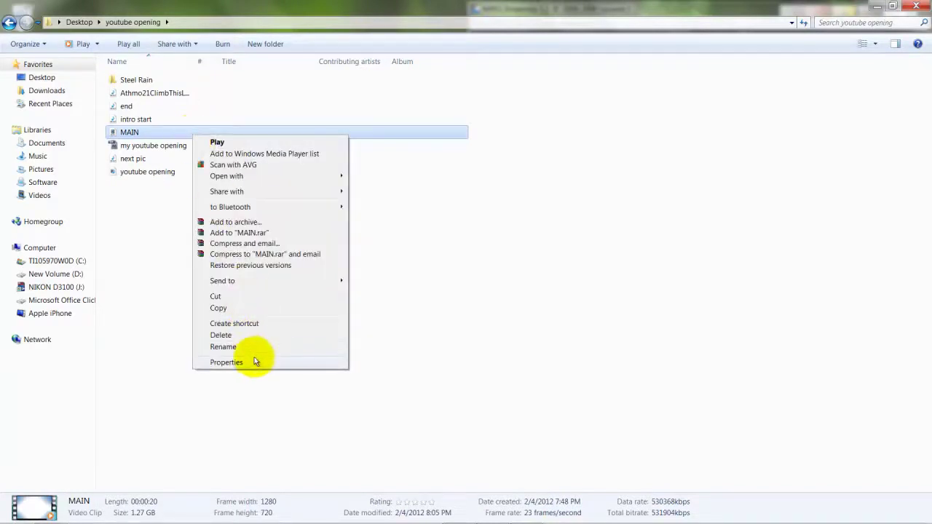
{"action": "left_click", "coordinate": [226, 361]}
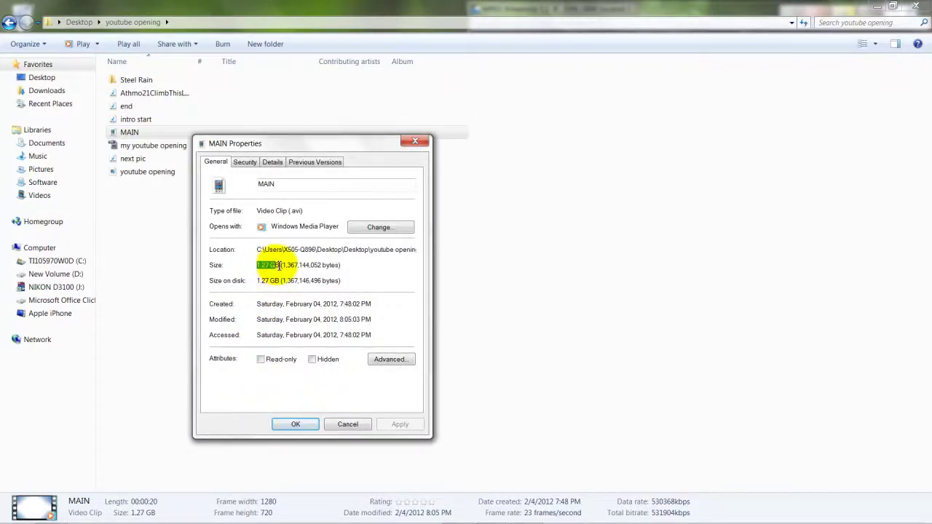
{"action": "left_click", "coordinate": [9, 24]}
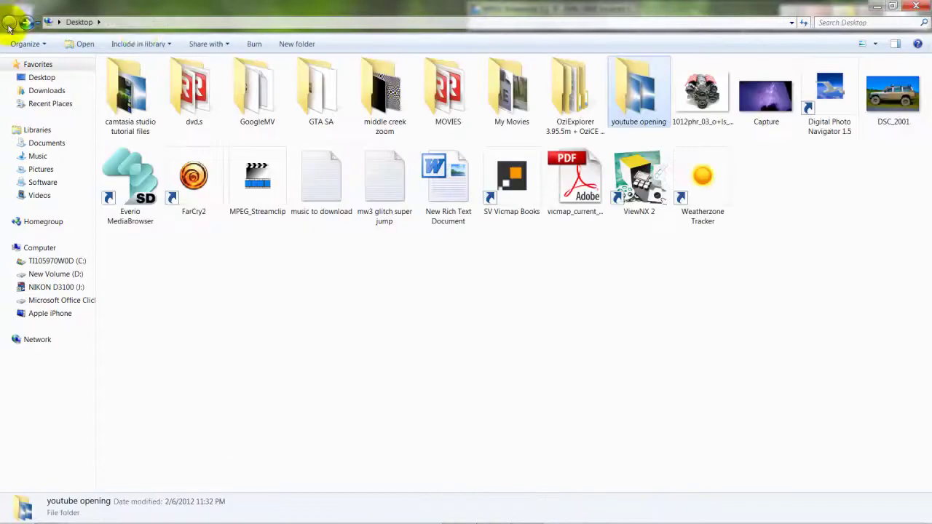
Switch to MPEG Streamclip and browse for a file to open in the youtube opening folder inside Desktop.
{"action": "double_click", "coordinate": [251, 182]}
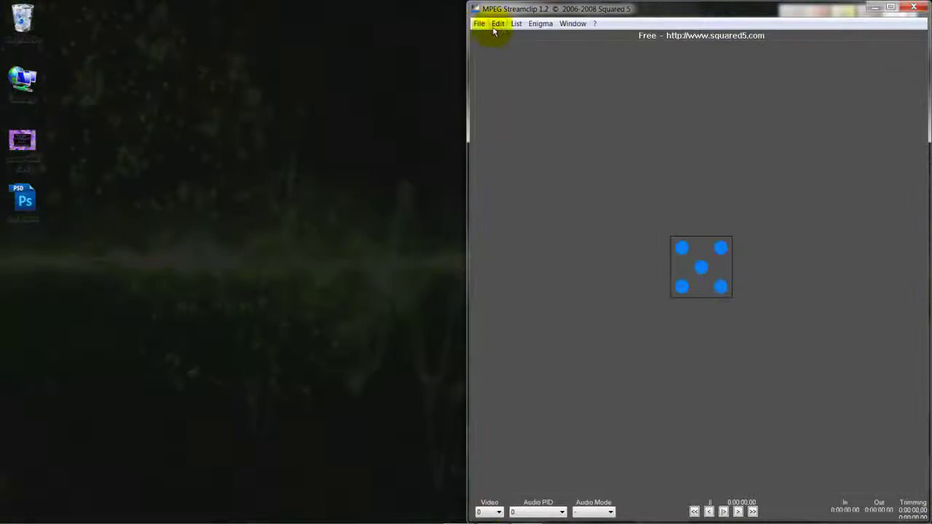
{"action": "left_click", "coordinate": [479, 24]}
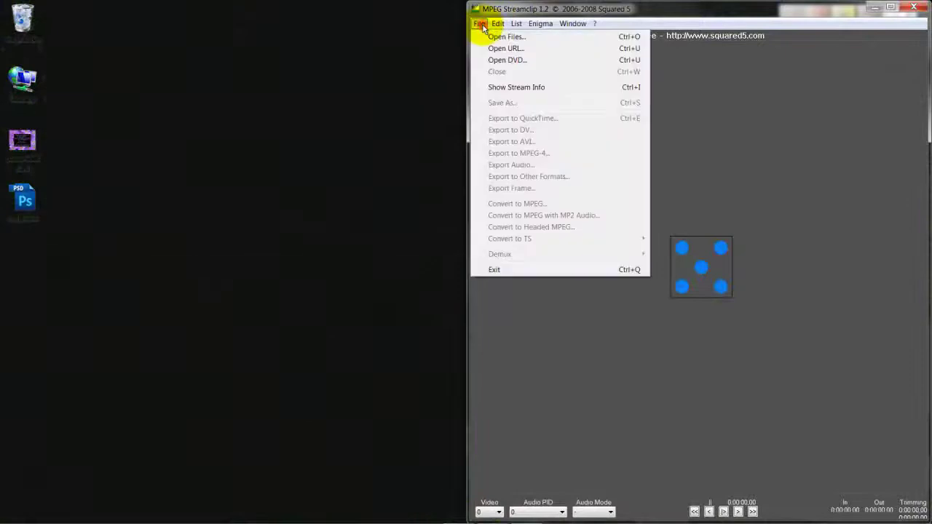
{"action": "left_click", "coordinate": [481, 25]}
{"action": "left_click", "coordinate": [481, 24]}
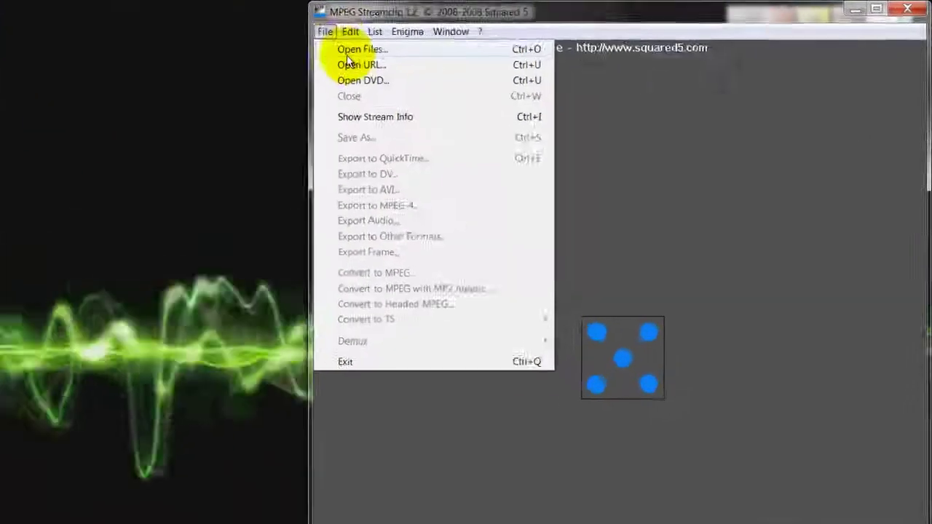
{"action": "left_click", "coordinate": [347, 50]}
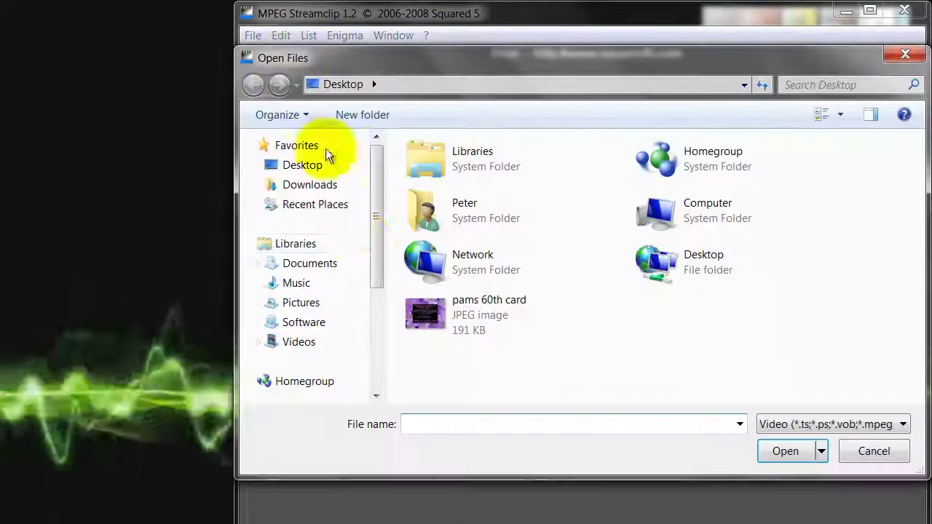
{"action": "double_click", "coordinate": [686, 260]}
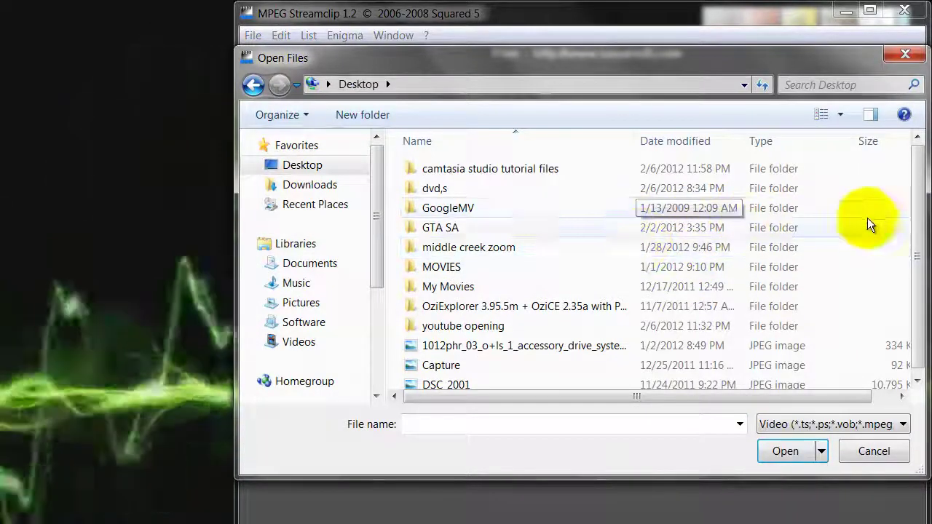
{"action": "double_click", "coordinate": [562, 315]}
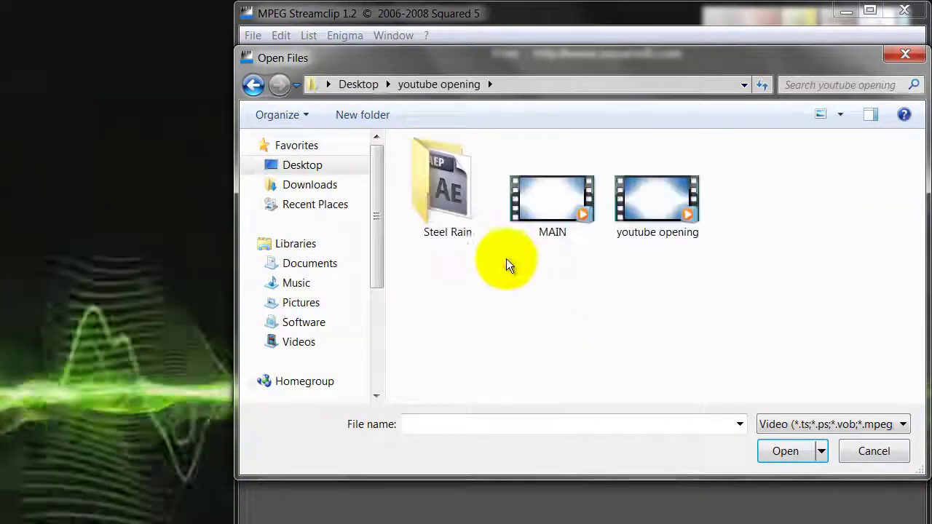
Check the file size of the youtube opening video in its properties.
{"action": "left_click", "coordinate": [655, 218]}
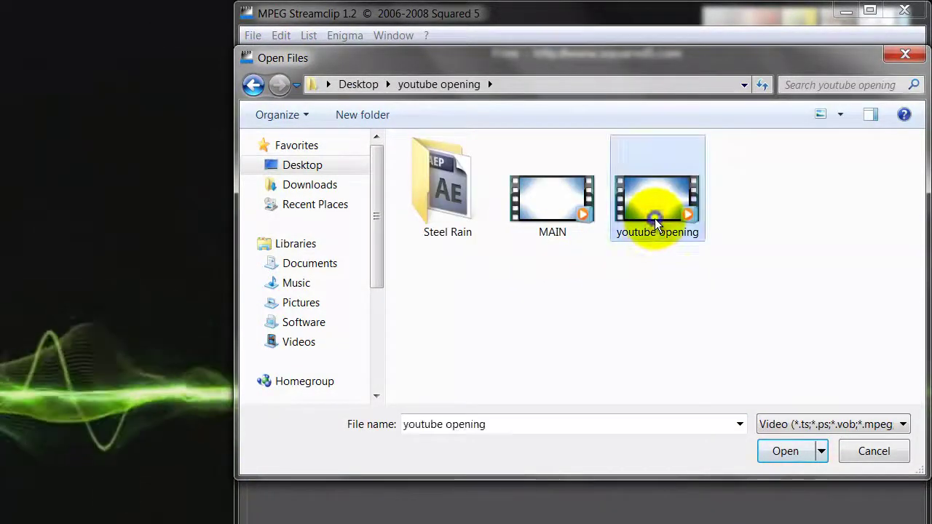
{"action": "right_click", "coordinate": [655, 218]}
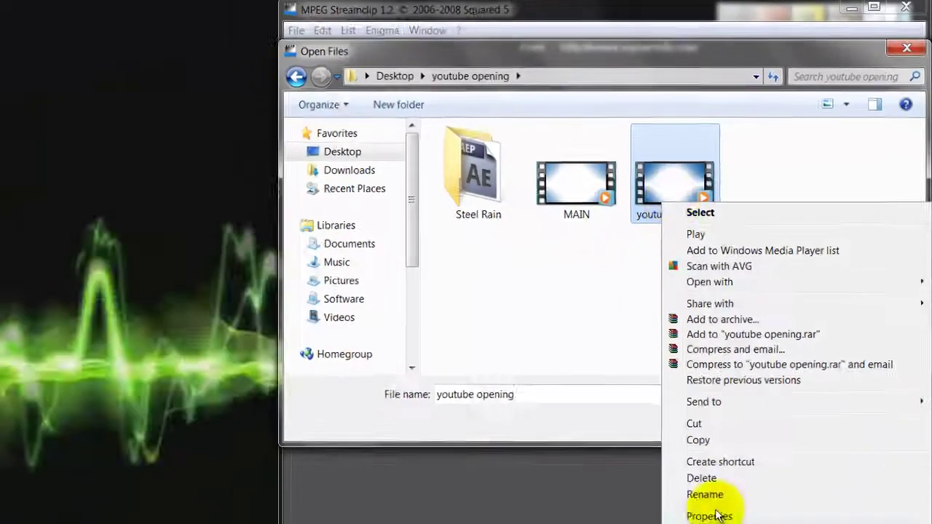
{"action": "left_click", "coordinate": [688, 523]}
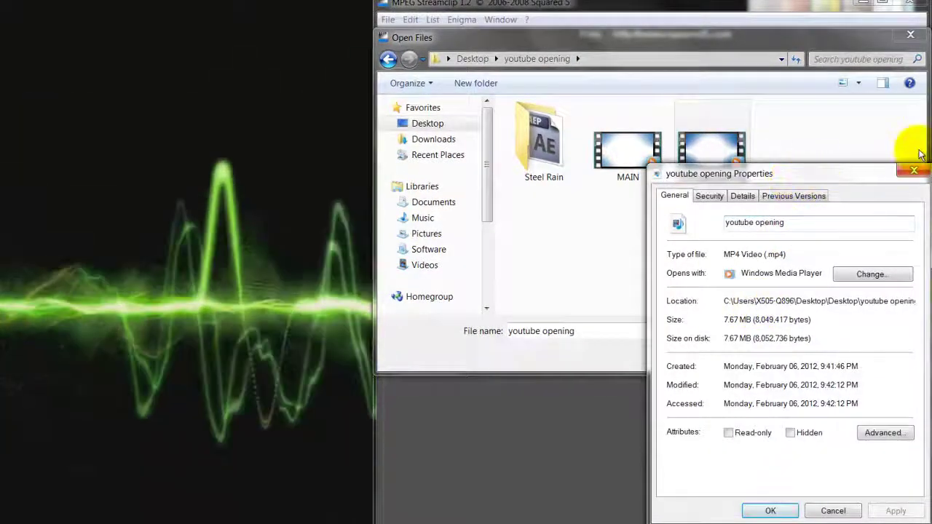
{"action": "left_click", "coordinate": [914, 170]}
Check the file size of the MAIN video in its properties and open that video for conversion.
{"action": "left_click", "coordinate": [626, 153]}
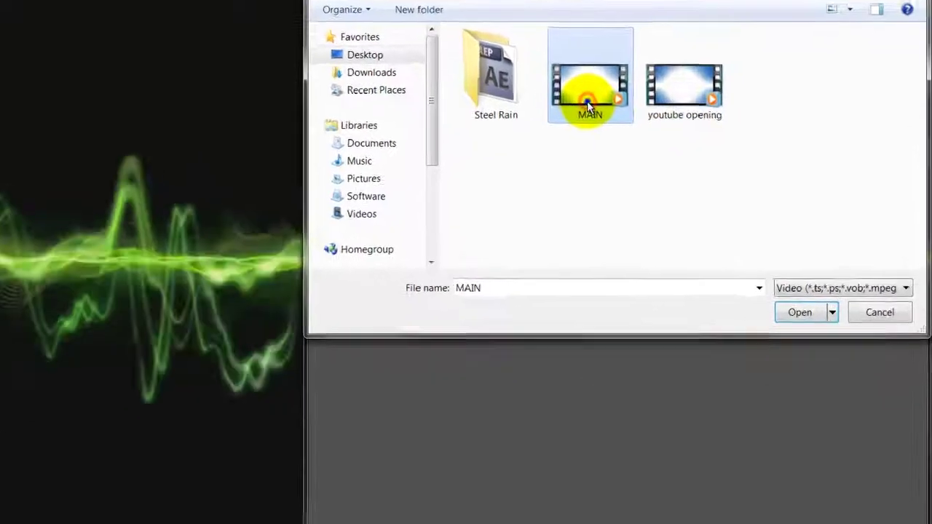
{"action": "right_click", "coordinate": [625, 163]}
{"action": "left_click", "coordinate": [610, 372]}
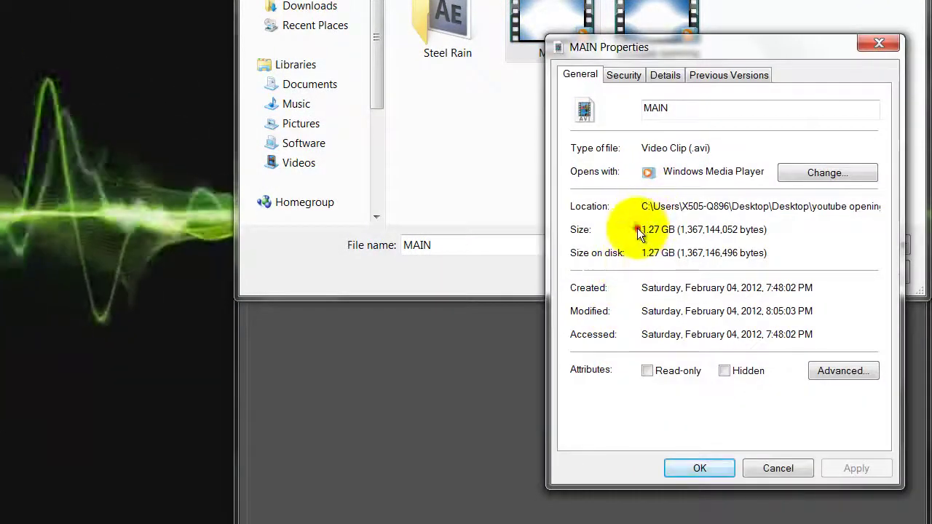
{"action": "left_click_drag", "start_coordinate": [676, 229], "coordinate": [632, 230]}
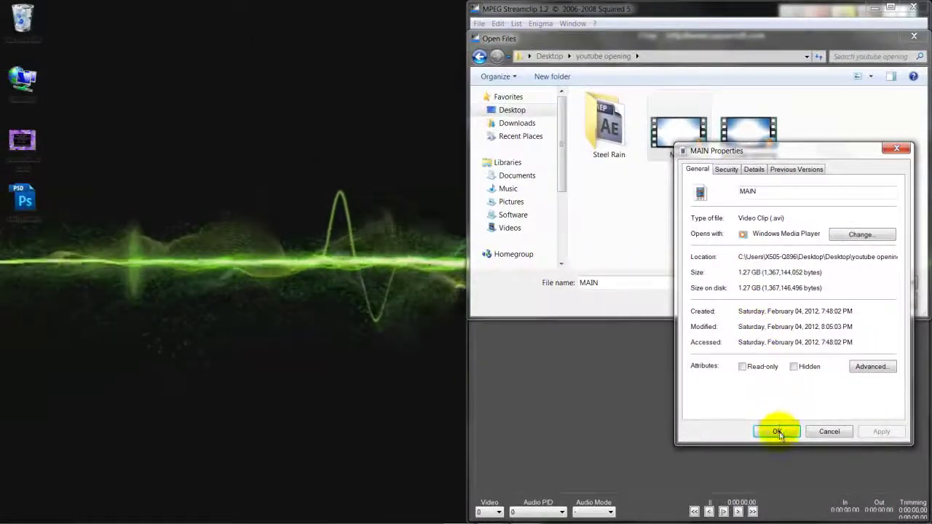
{"action": "left_click", "coordinate": [778, 432]}
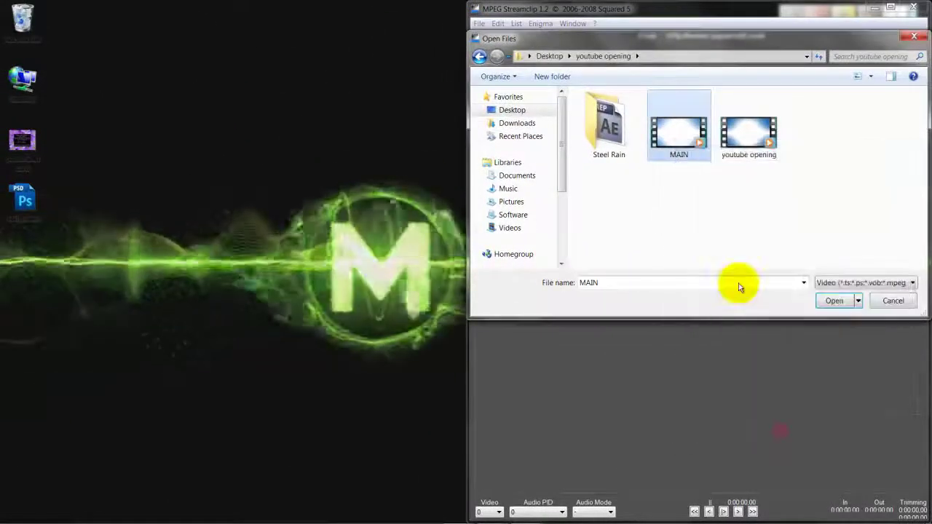
{"action": "left_click", "coordinate": [834, 300]}
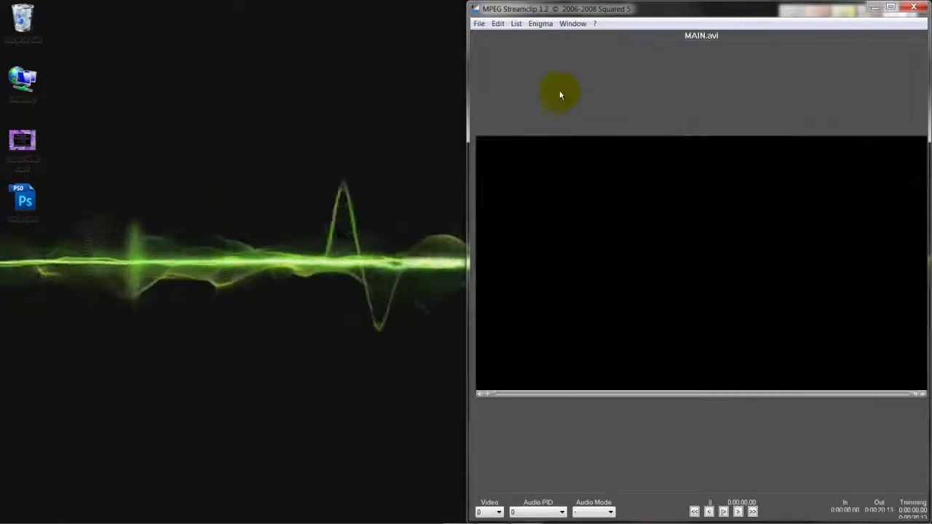
Set up an MPEG-4 export of MAIN.avi with H.264 compression and Multipass enabled.
{"action": "left_click", "coordinate": [480, 24]}
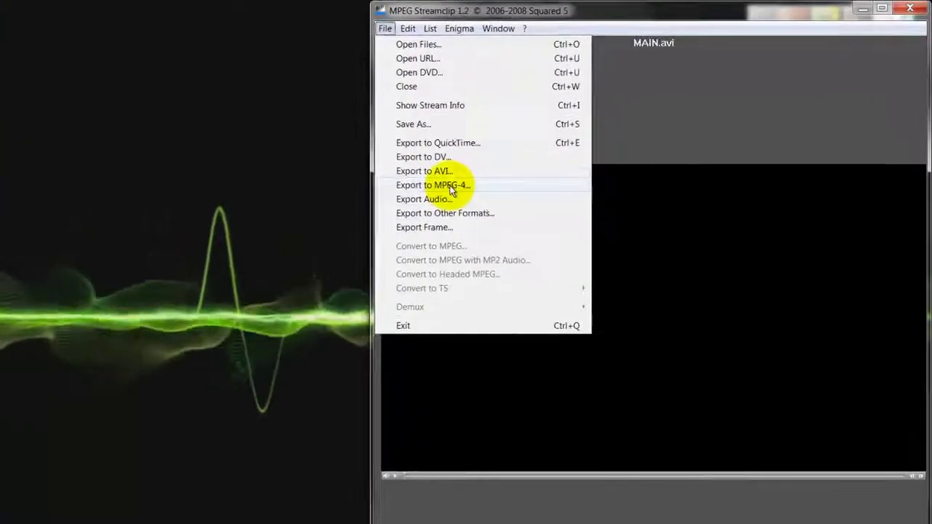
{"action": "left_click", "coordinate": [452, 187]}
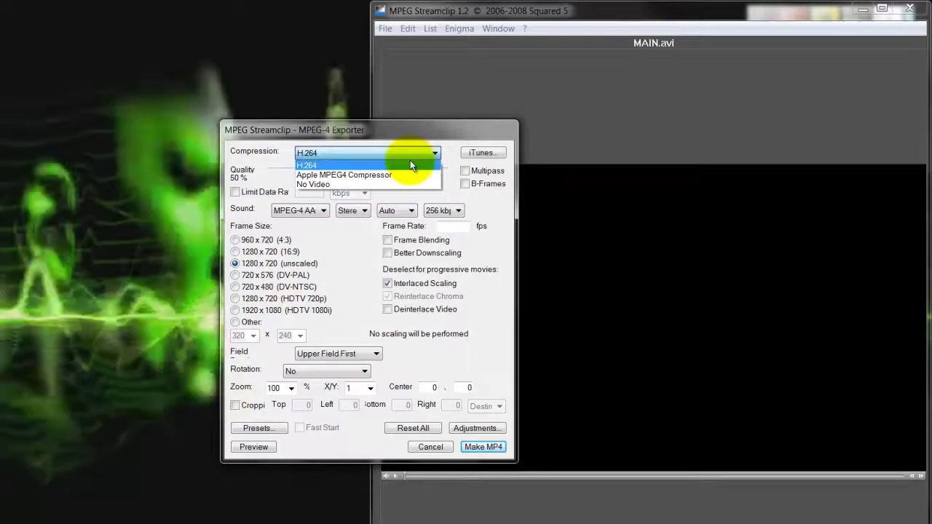
{"action": "left_click", "coordinate": [410, 163]}
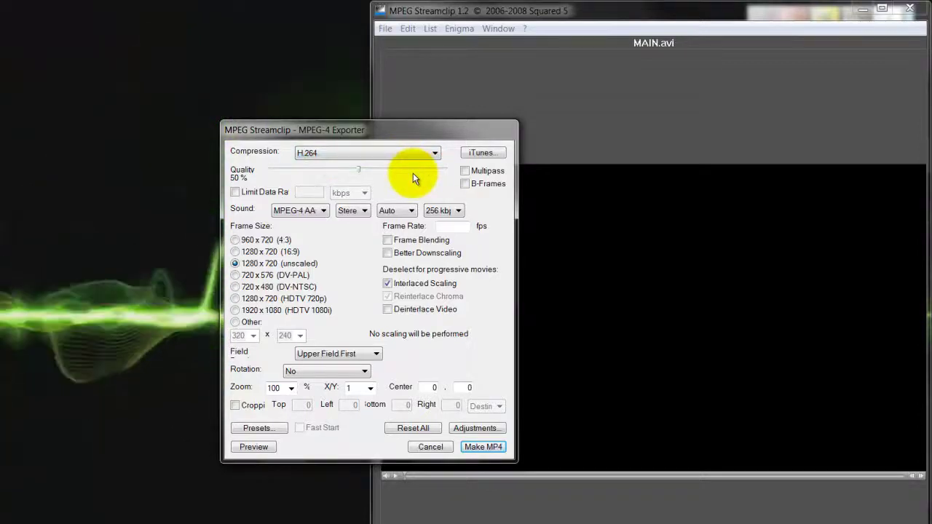
{"action": "left_click", "coordinate": [465, 170]}
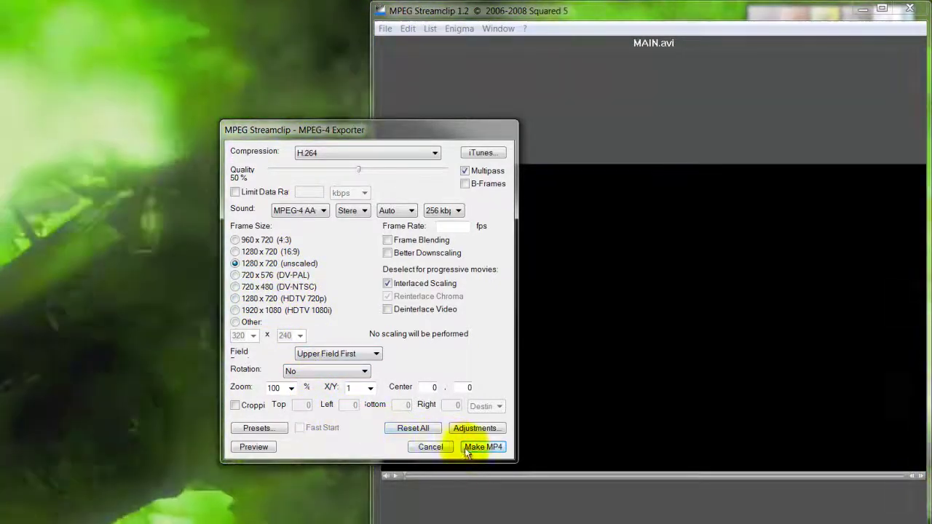
Make the MP4 on the Desktop under the file name tutorial and close MPEG Streamclip once the export is done.
{"action": "left_click", "coordinate": [470, 447]}
{"action": "type", "text": "tutorial"}
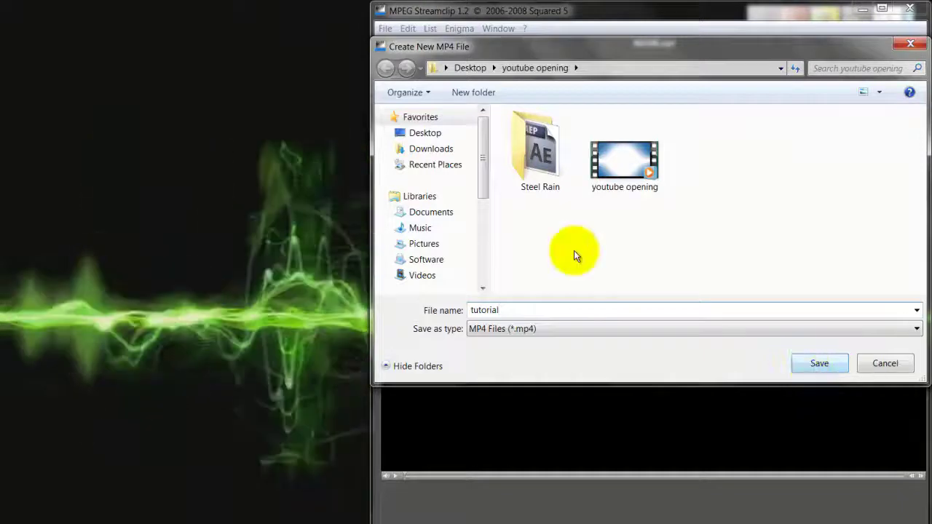
{"action": "left_click", "coordinate": [431, 133]}
{"action": "left_click", "coordinate": [801, 364]}
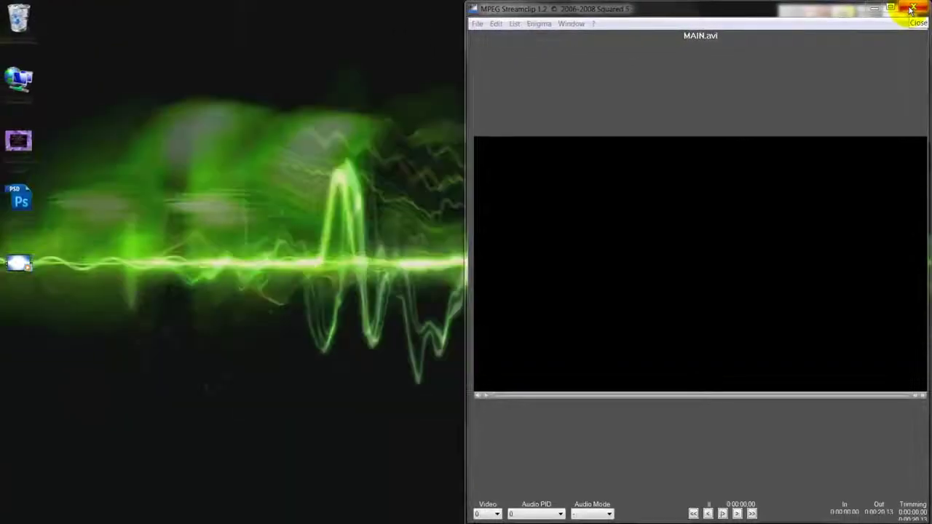
{"action": "left_click", "coordinate": [911, 8]}
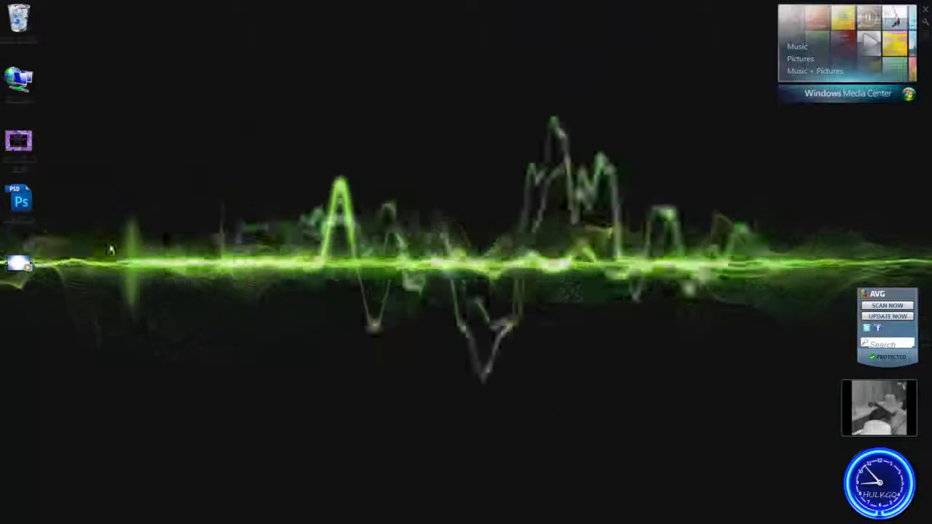
Move the tutorial video to open space on the desktop and check its file size in its properties.
{"action": "left_click_drag", "start_coordinate": [19, 264], "coordinate": [334, 254]}
{"action": "right_click", "coordinate": [338, 258]}
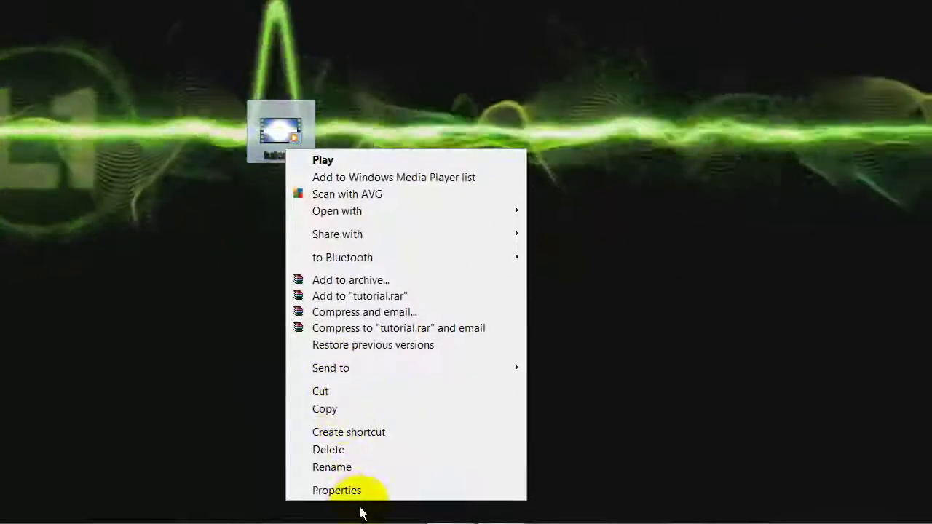
{"action": "left_click", "coordinate": [365, 492]}
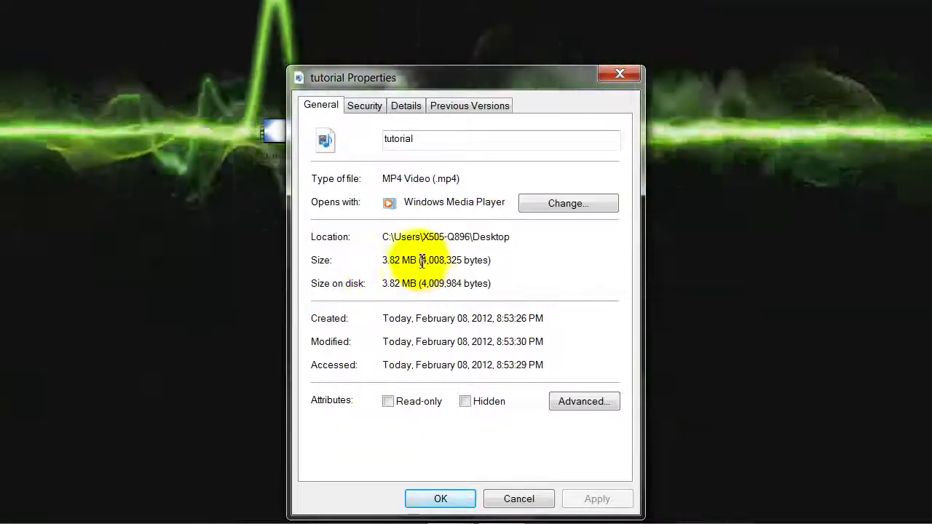
{"action": "left_click_drag", "start_coordinate": [422, 261], "coordinate": [377, 266]}
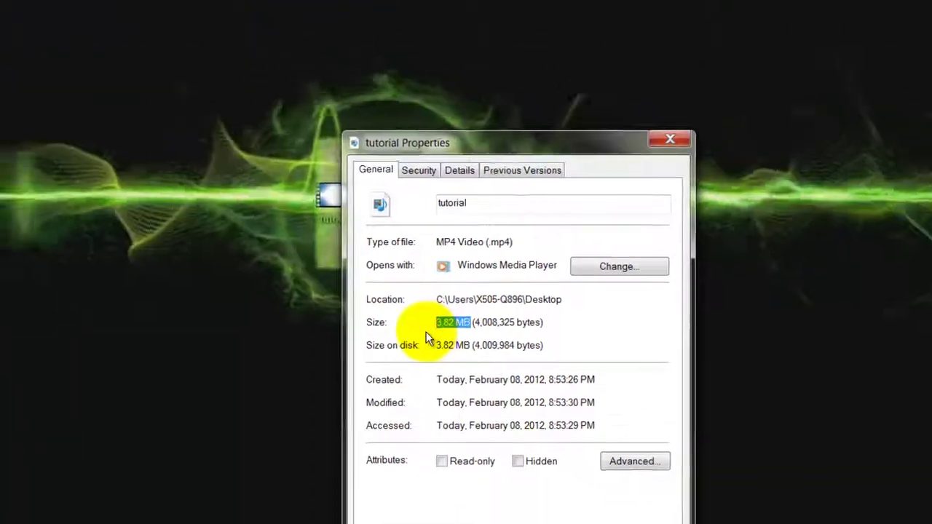
{"action": "key", "text": "Escape"}
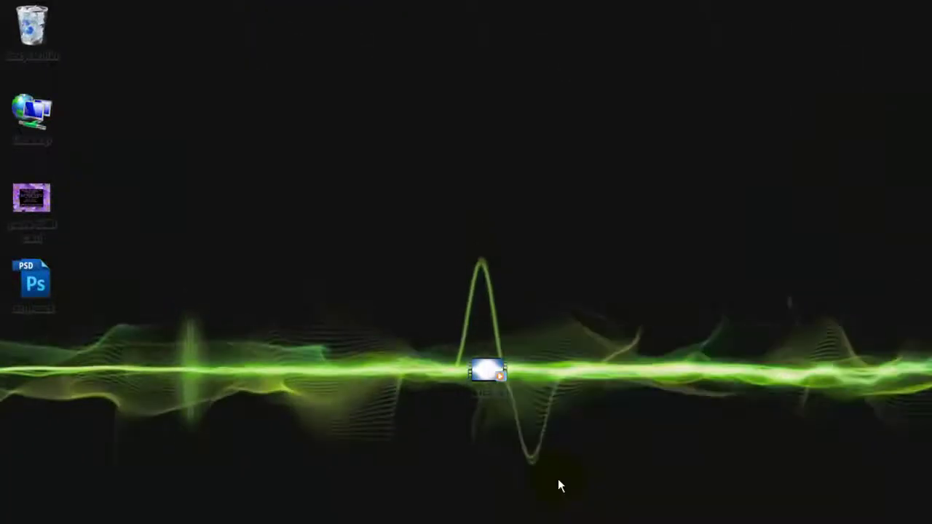